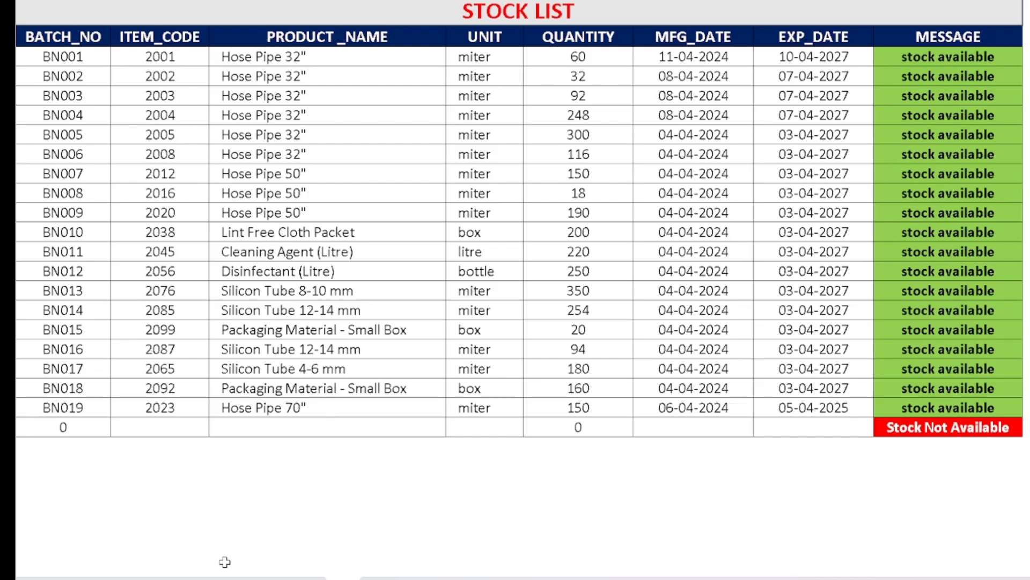
Start a new row in the purchase list with batch number bn001 and item code 2001.
left_click(230, 577)
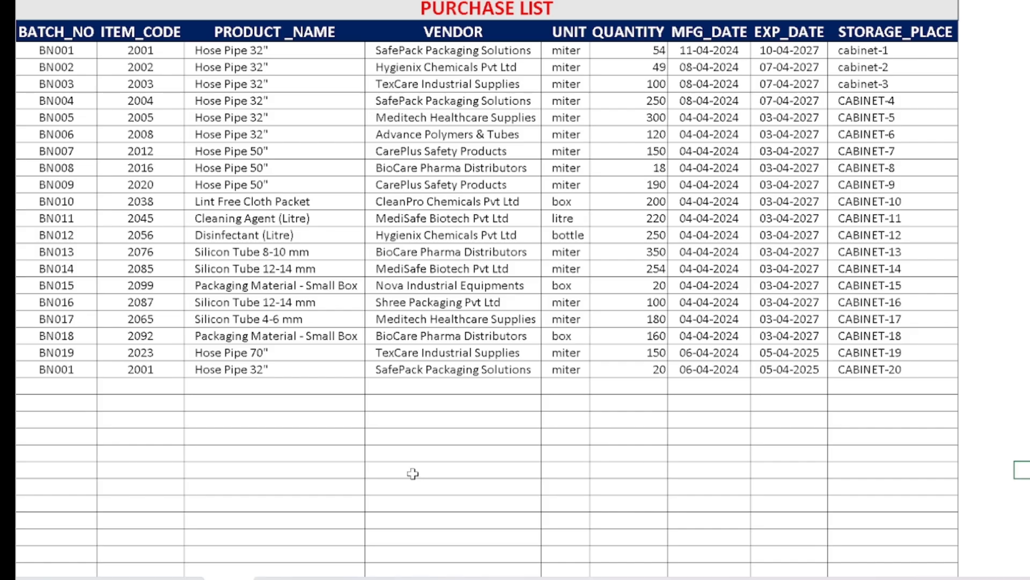
left_click(342, 574)
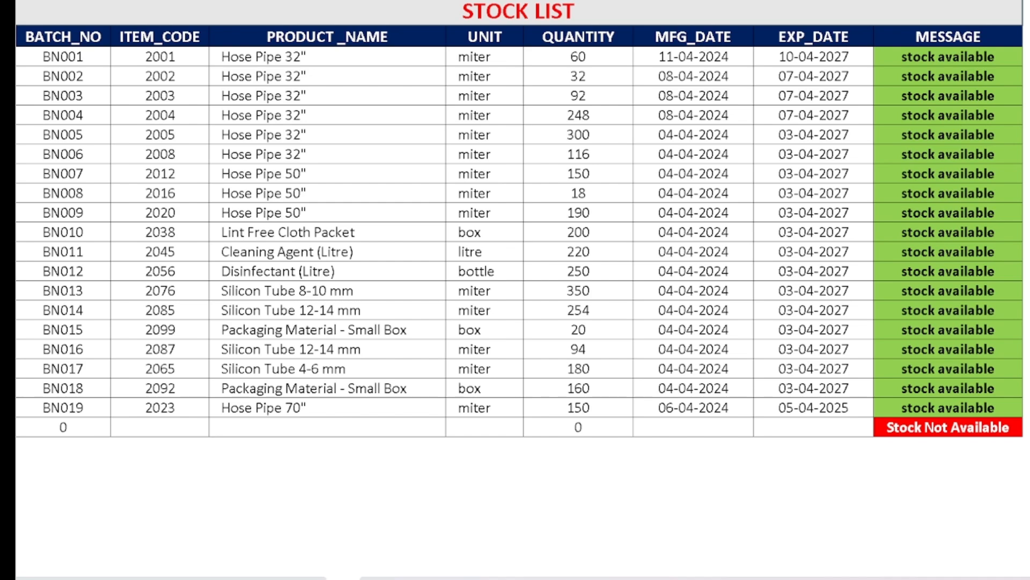
left_click(227, 579)
left_click(66, 385)
type("b")
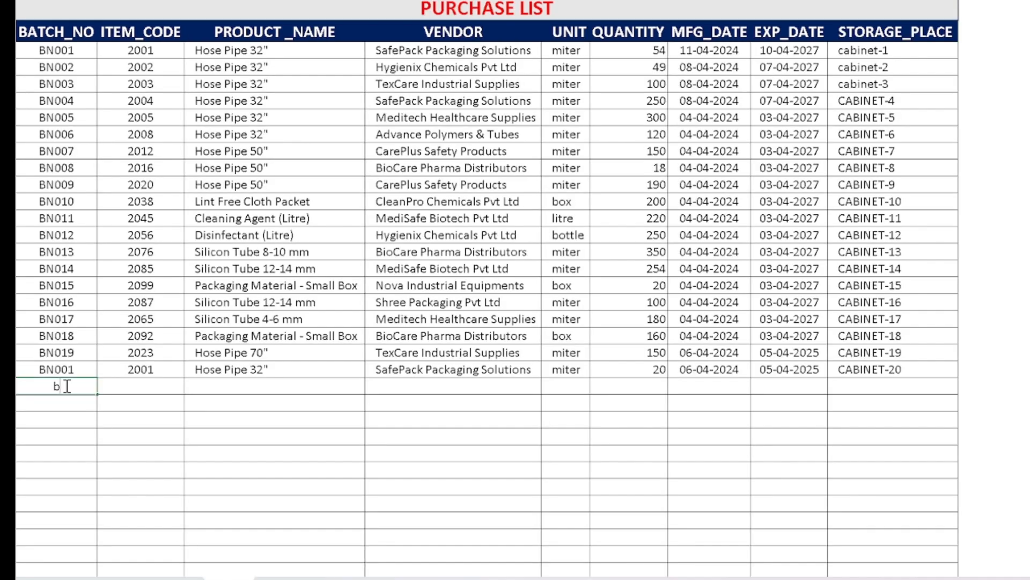
type("n001")
key("Tab")
type("2001")
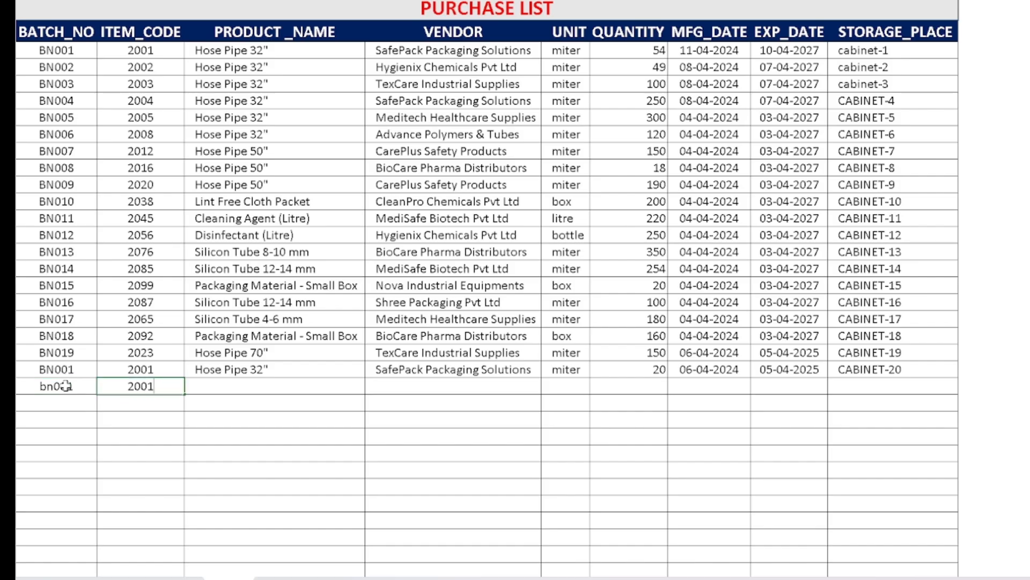
key("Tab")
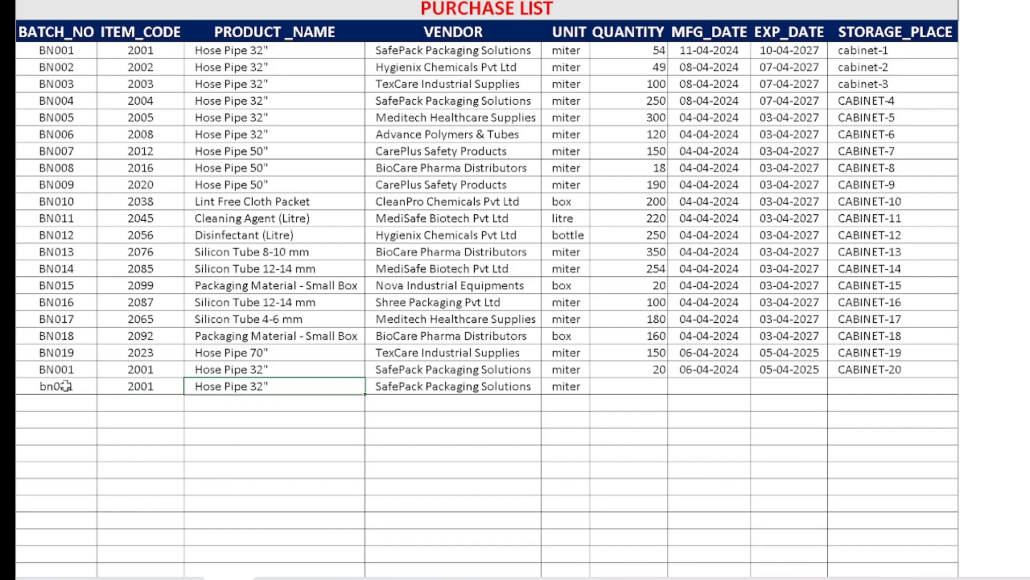
Enter a quantity of 40 for the new bn001 purchase row.
left_click(646, 388)
type("40")
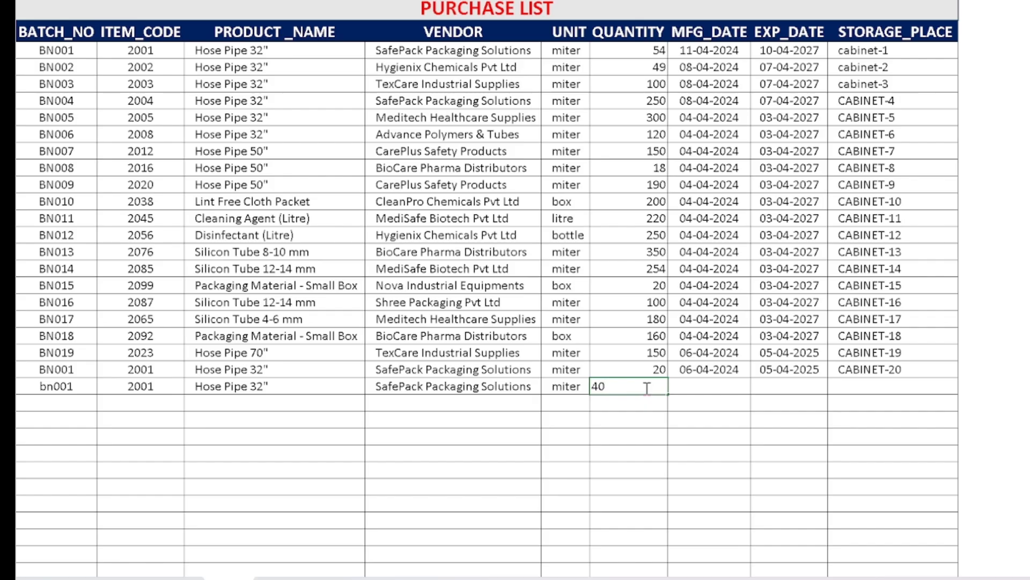
key("Tab")
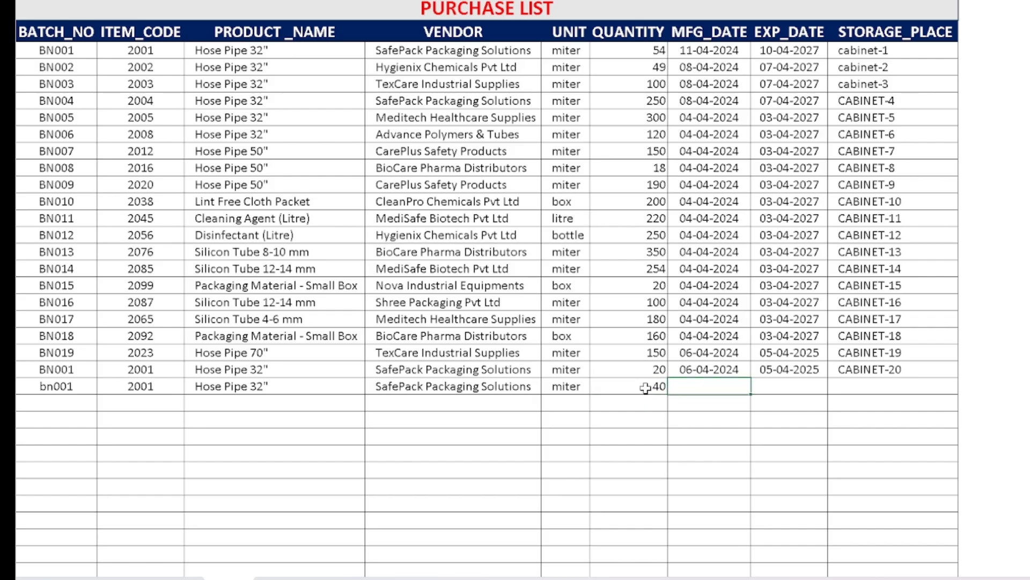
Enter the manufacturing date 06/04/2024 and expiry date 05/04/2027 for the bn001 purchase.
type("06/04/2024")
key("Tab")
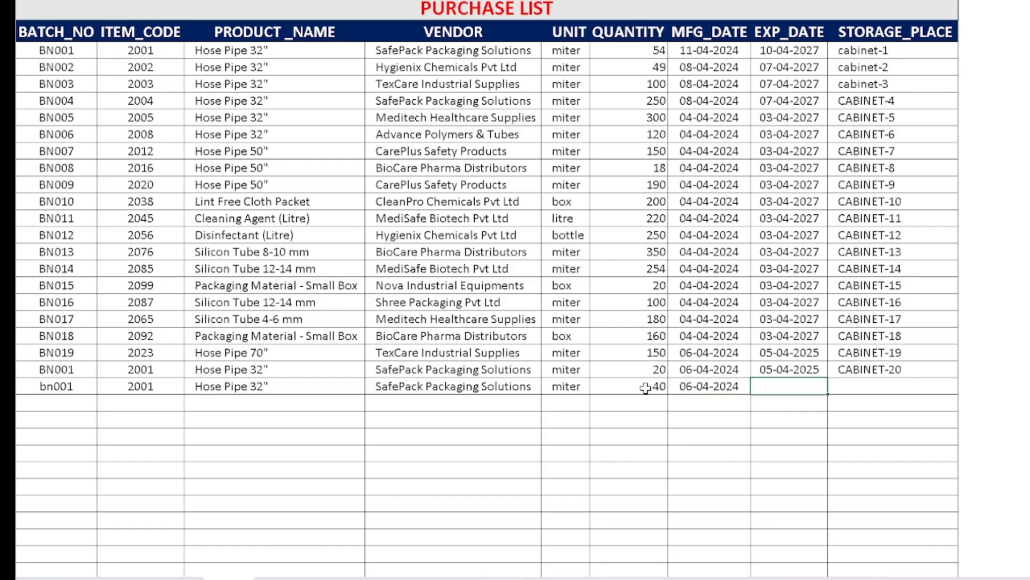
type("05/04/2027")
key("Tab")
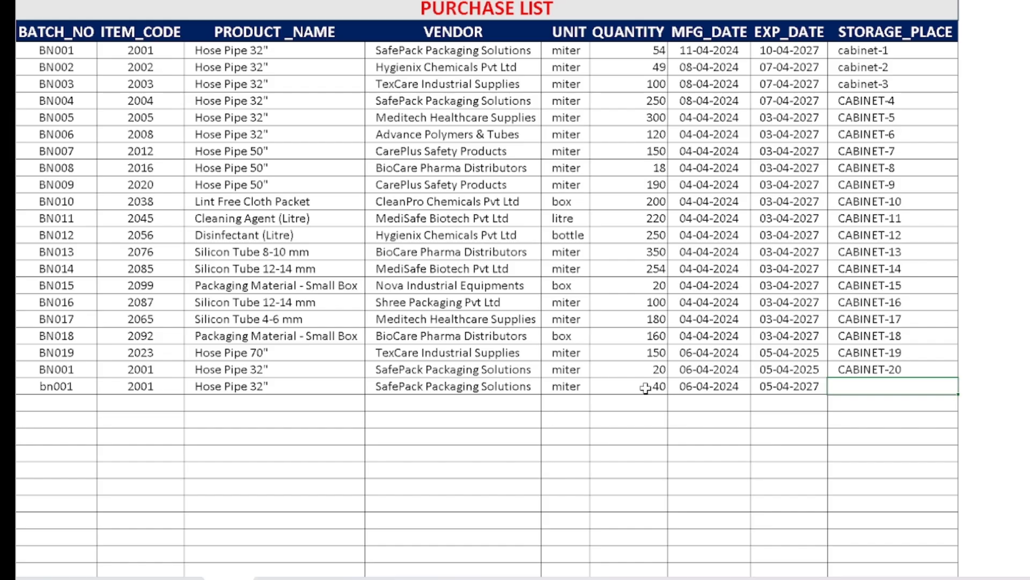
Enter CABINET-20 as the bn001 purchase's storage place and check the stock list.
type("c")
key("BackSpace")
type("CABINET-20")
key("Return")
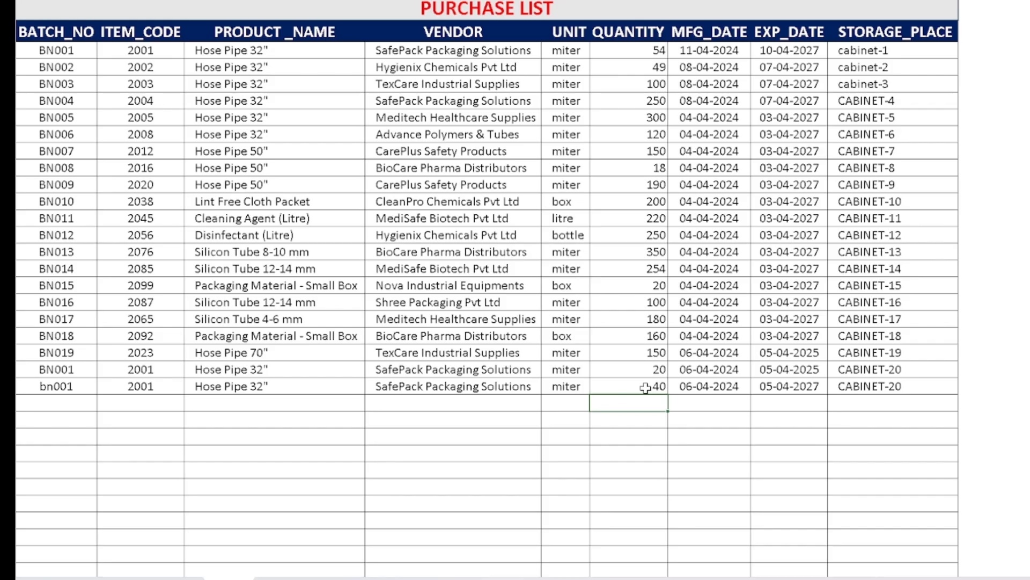
left_click(344, 578)
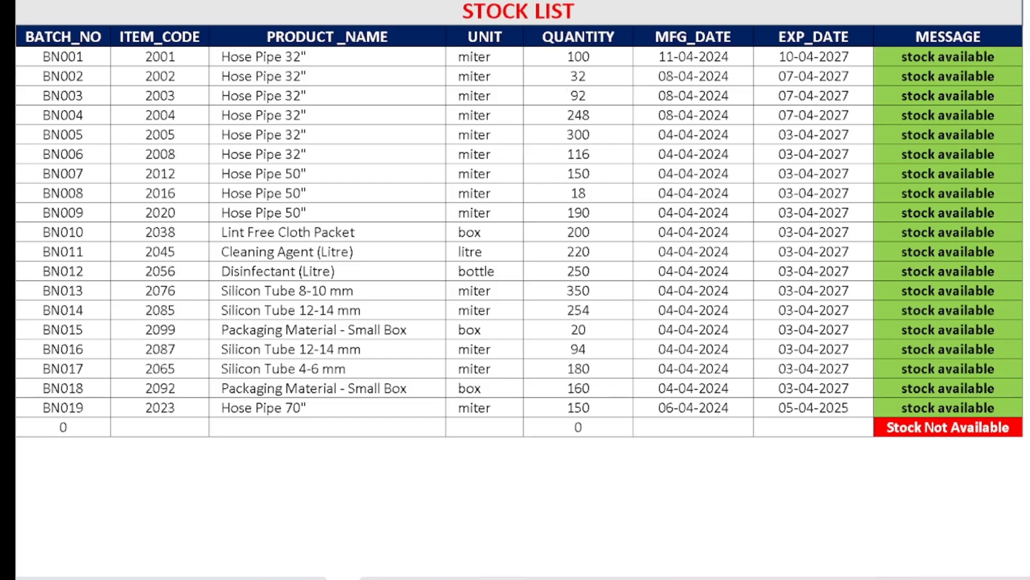
Start a new row in the distribution/issuance list with batch number BN002.
left_click(289, 578)
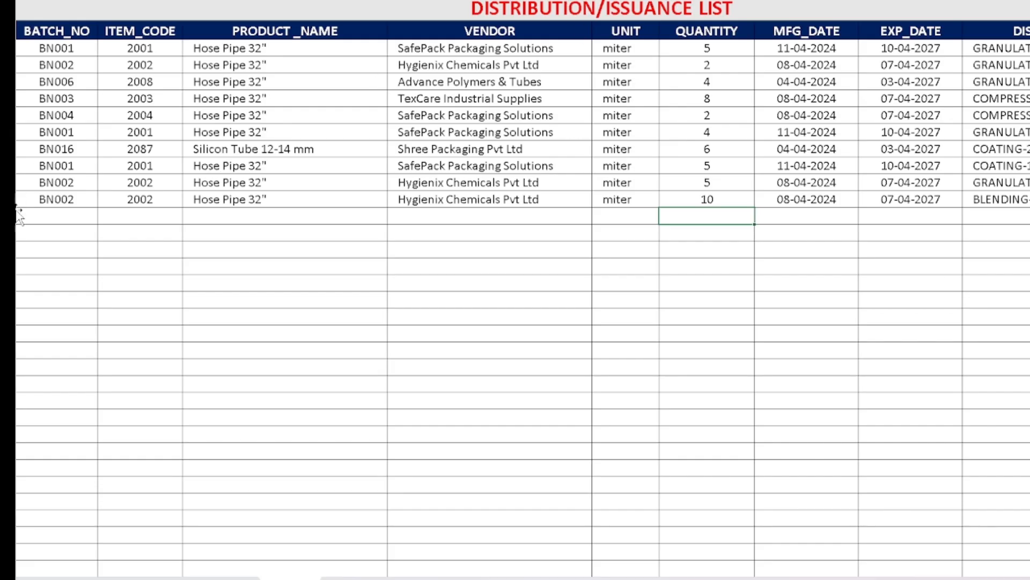
left_click(65, 214)
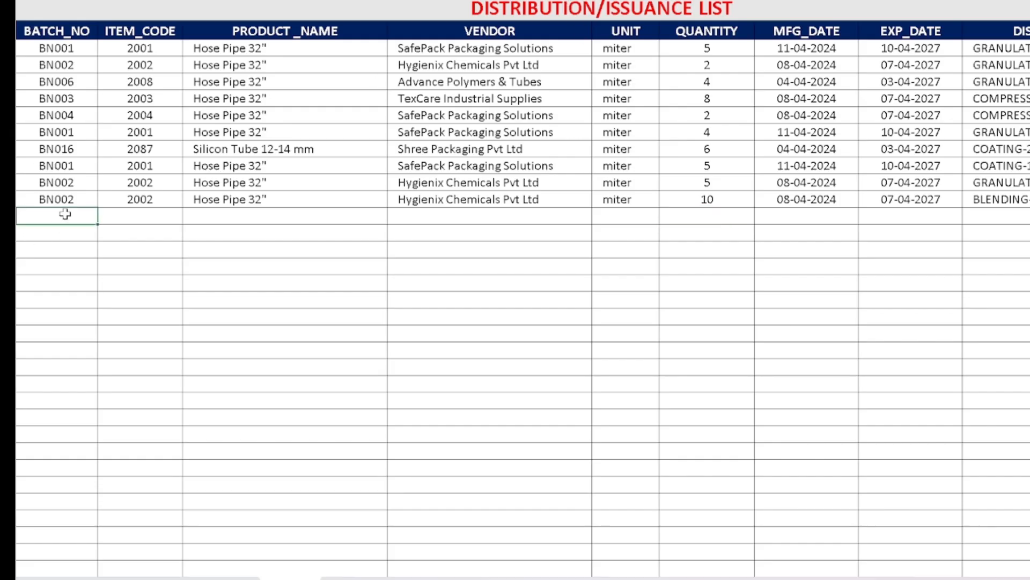
type("BN002")
key("Tab")
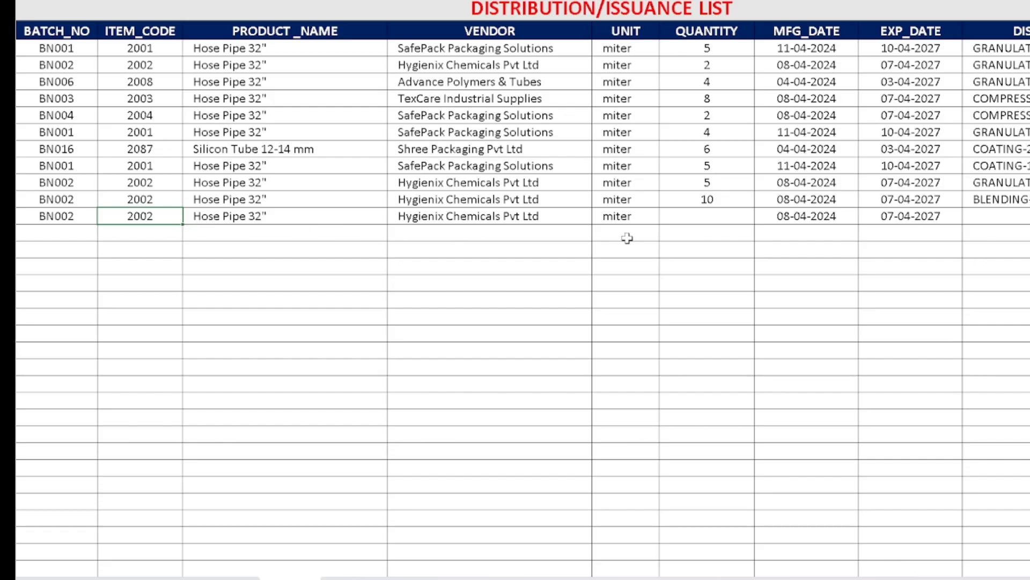
Enter an issued quantity of 25 for the new BN002 distribution row.
left_click(713, 215)
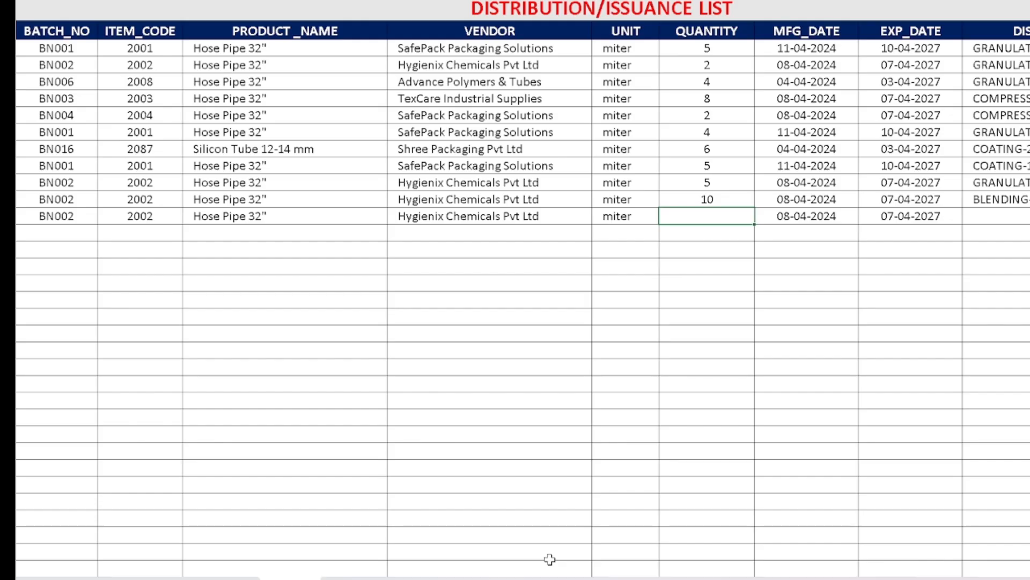
type("25")
key("Tab")
key("Tab")
key("Tab")
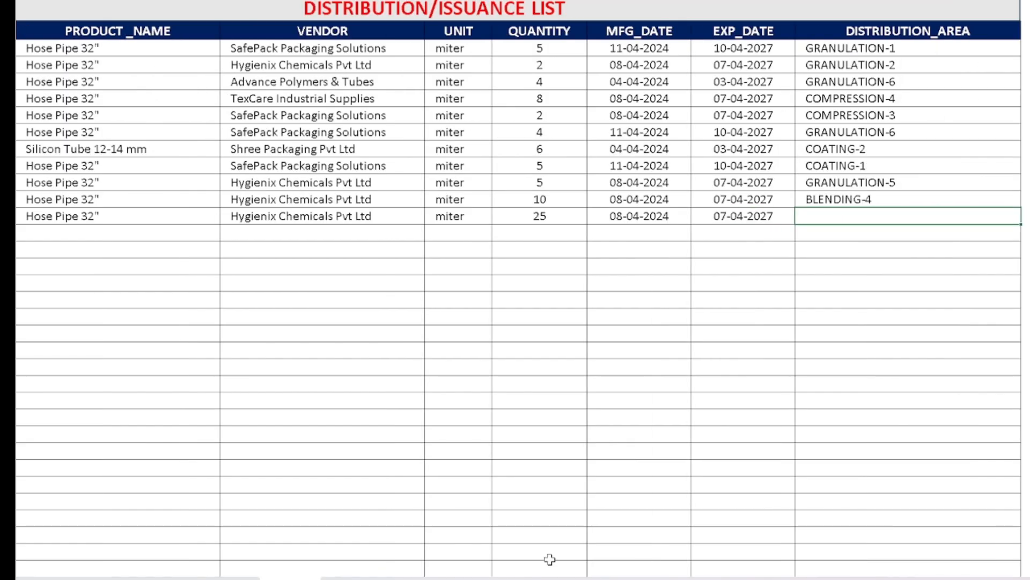
Enter BLENDING-4 as the distribution area of the new BN002 row.
type("BLENDING")
key("Return")
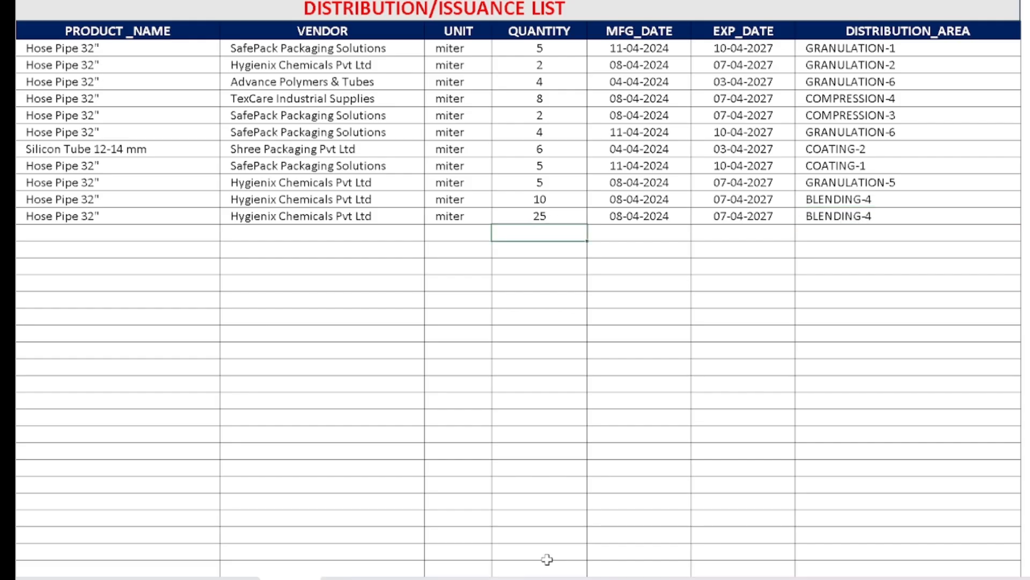
Compare the stock list with the distribution list to check the quantity and message for BN002.
left_click(342, 578)
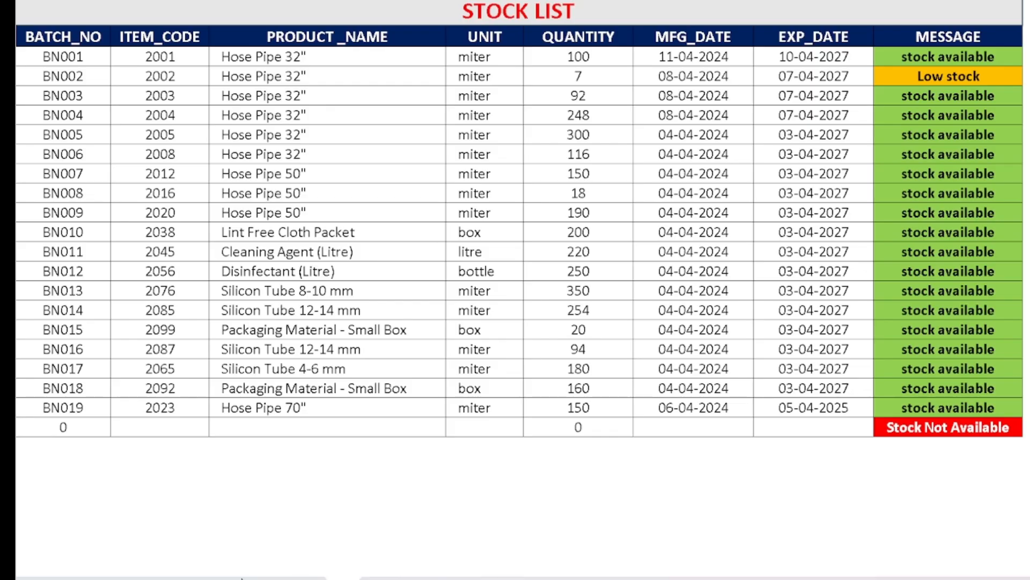
left_click(290, 579)
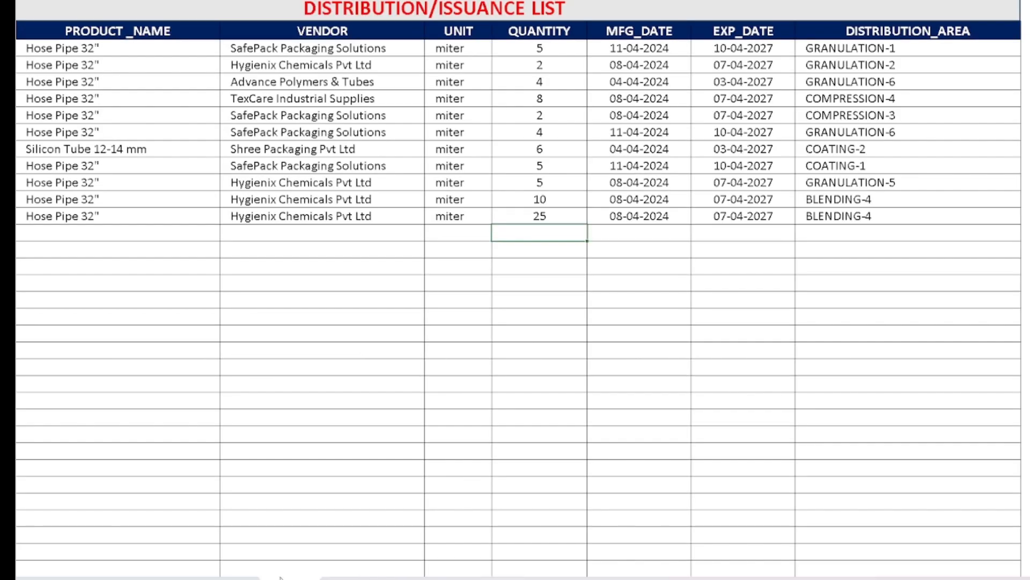
left_click(331, 579)
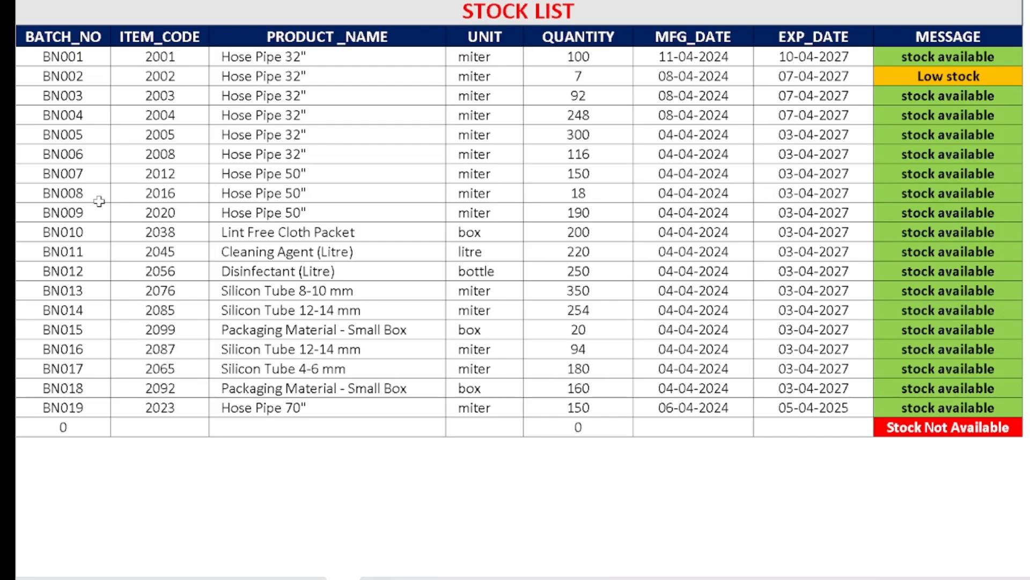
Add another row to the distribution/issuance list with batch number BN008.
left_click(281, 579)
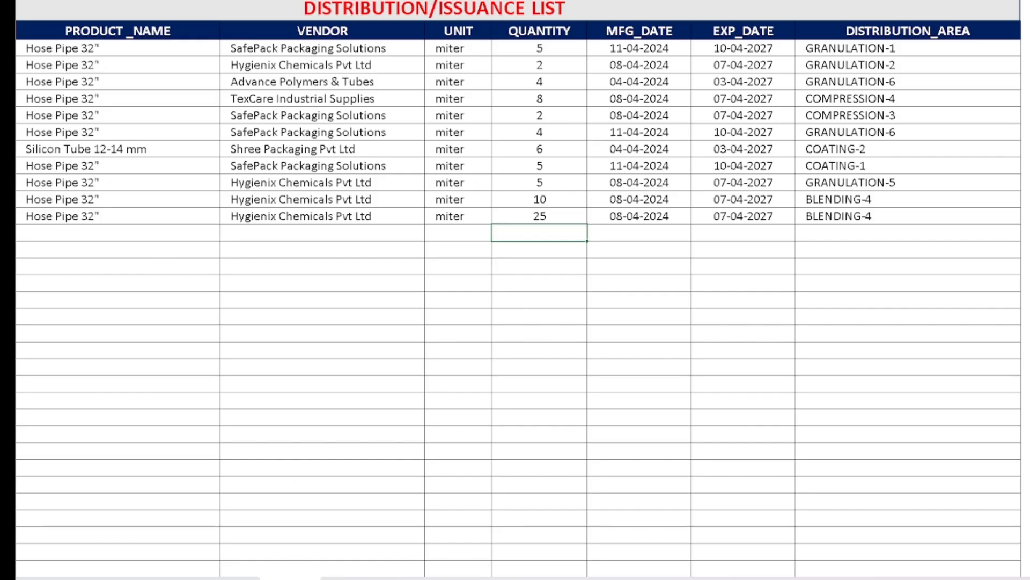
left_click_drag(746, 579, 717, 579)
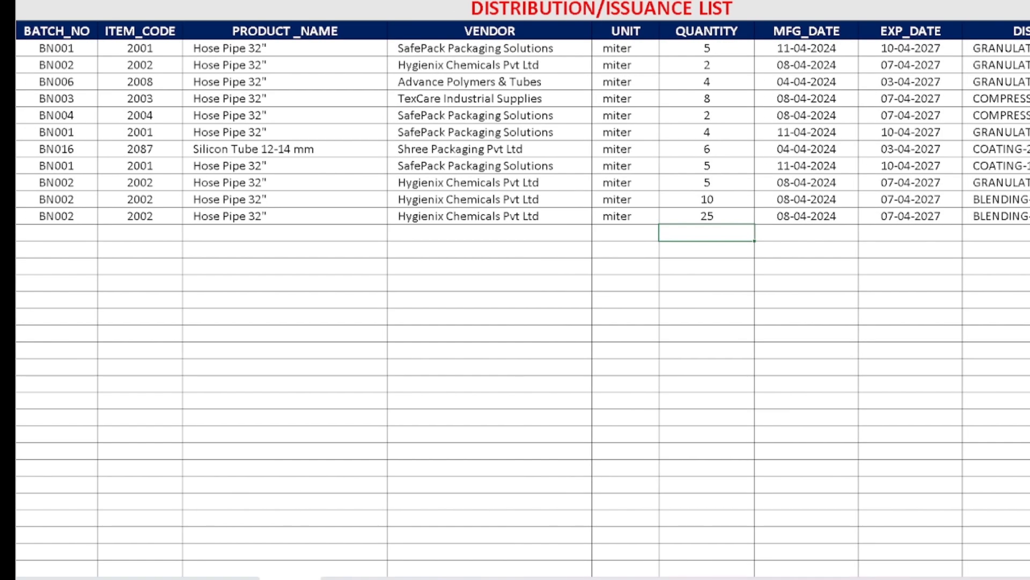
left_click(57, 238)
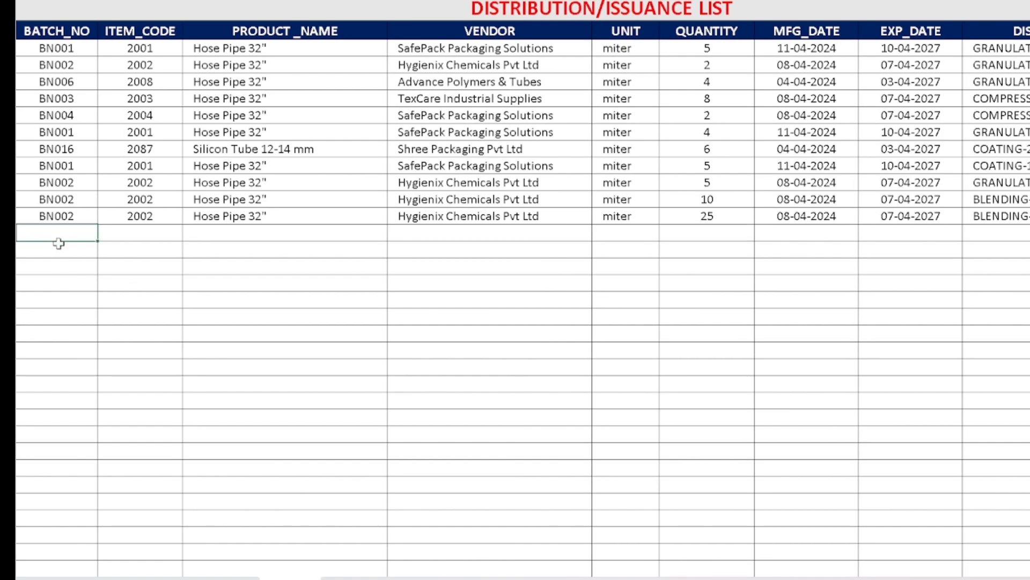
type("BN008")
key("Tab")
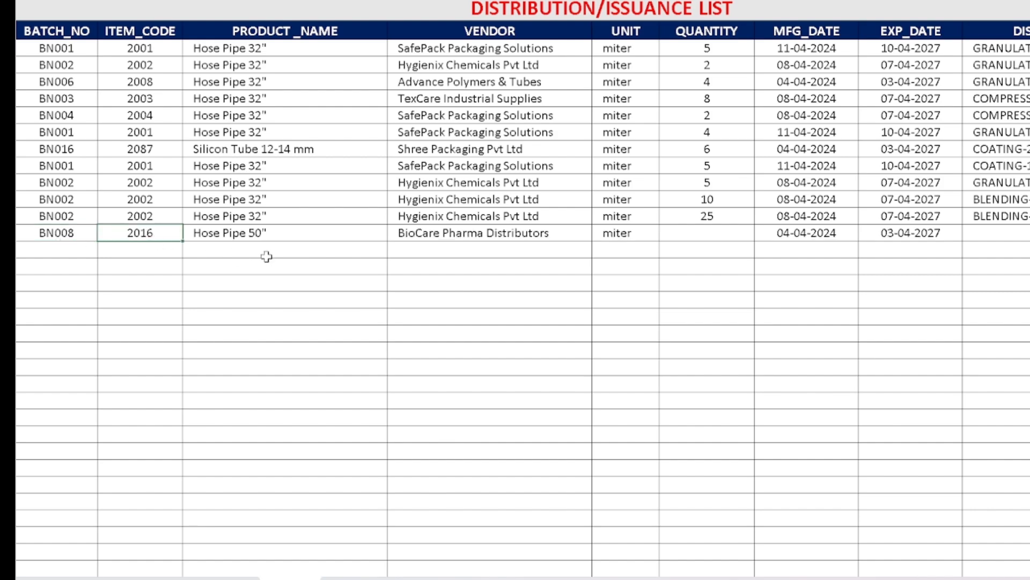
Enter an issued quantity of 18 for the BN008 distribution row.
left_click(725, 234)
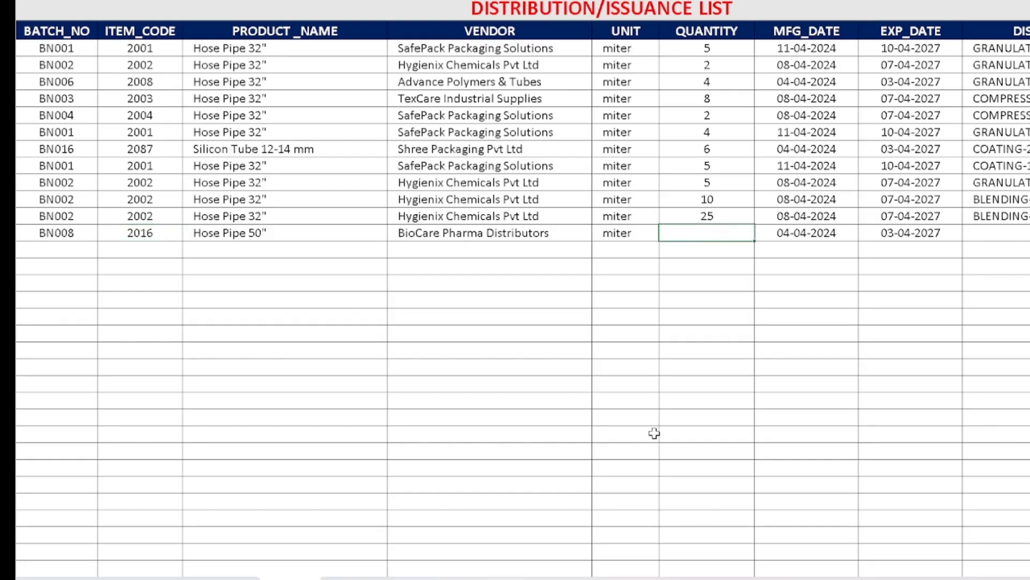
type("18")
key("Tab")
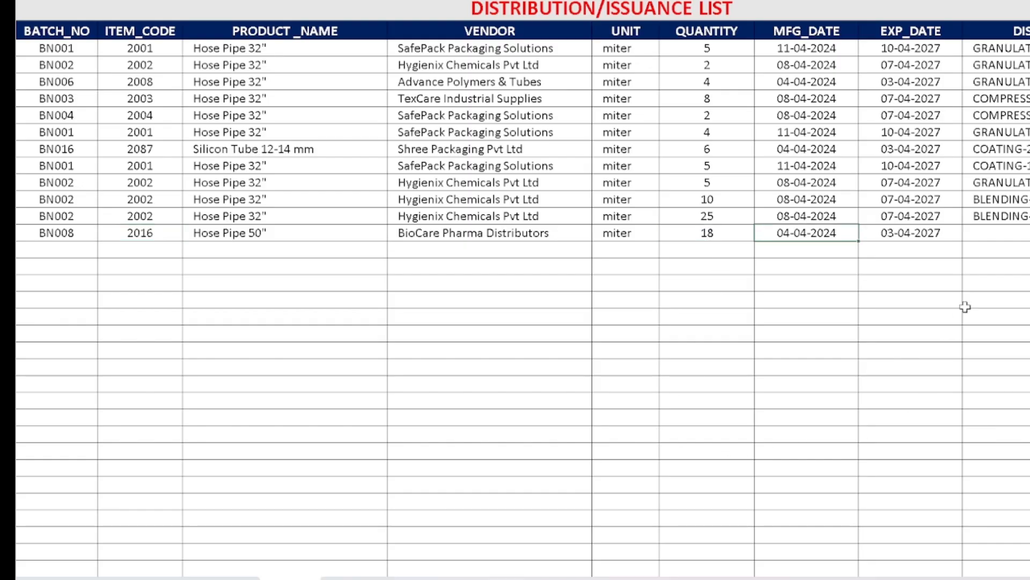
Enter BLENDING-6 as the BN008 row's distribution area and check the stock list.
left_click(993, 237)
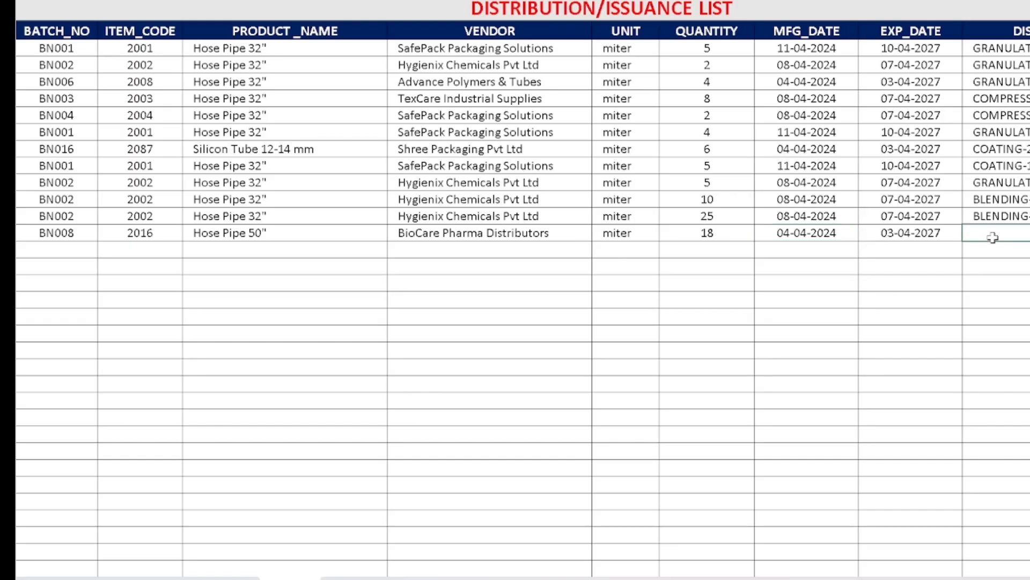
type("BLENDING")
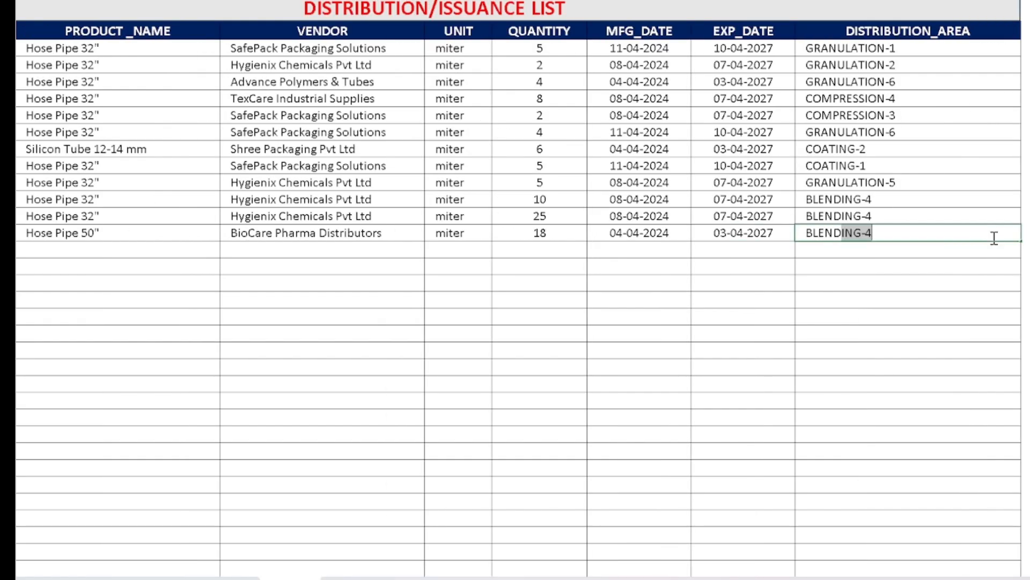
type("-6")
key("Return")
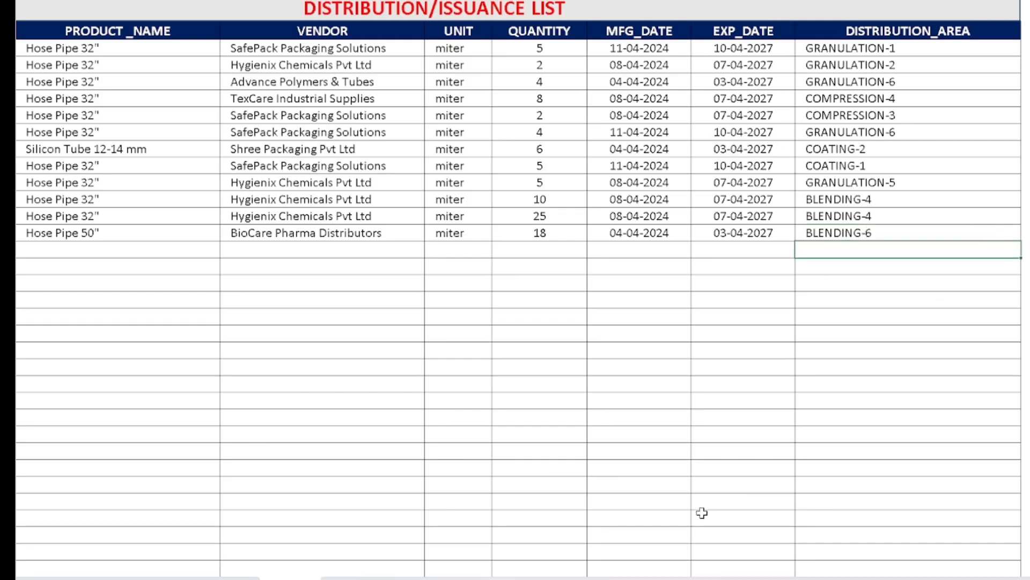
left_click_drag(761, 578, 719, 579)
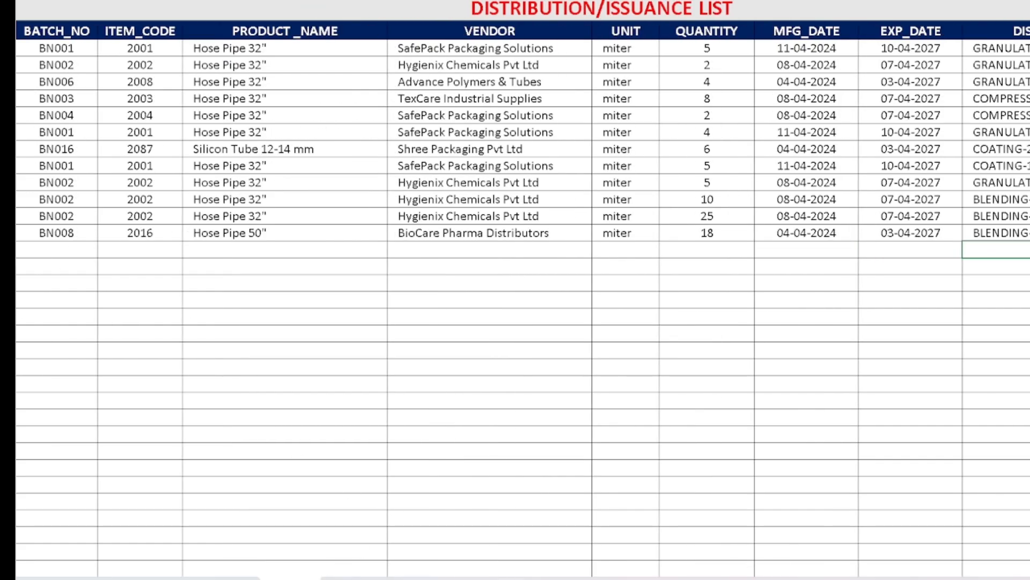
left_click(343, 578)
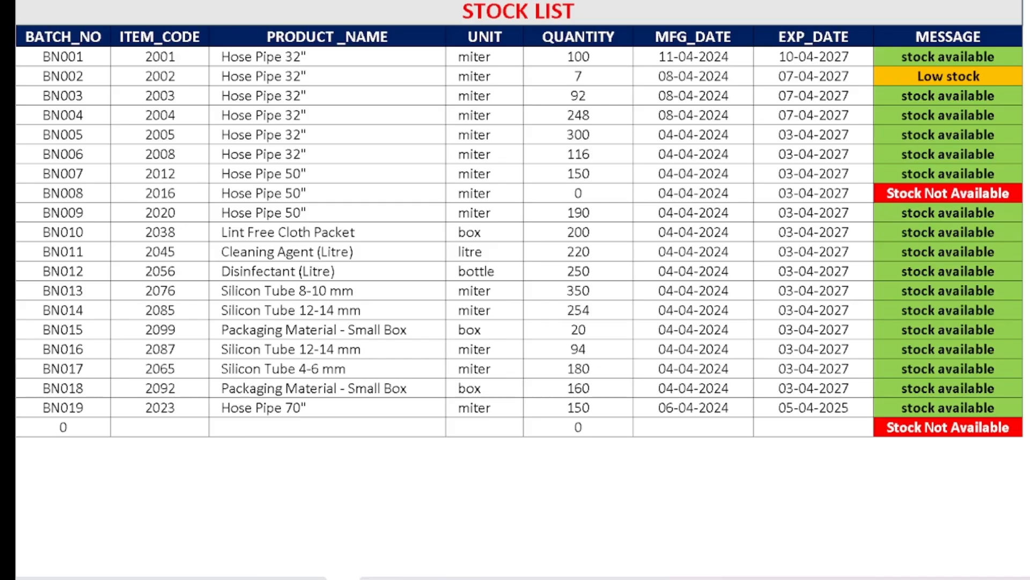
Start another row in the purchase list with batch number BN008 and item code 2016.
left_click(217, 578)
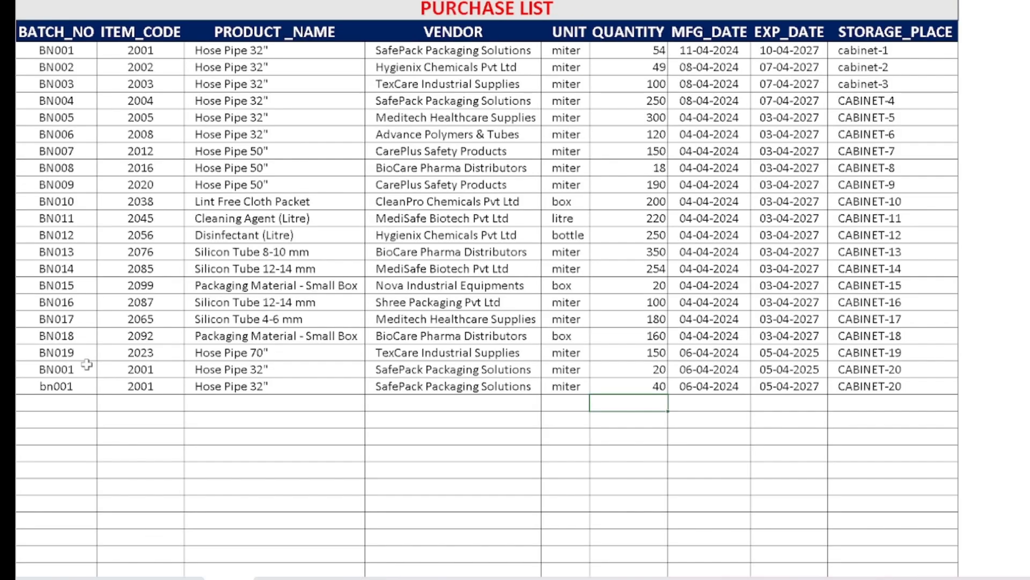
left_click(70, 407)
type("BN003")
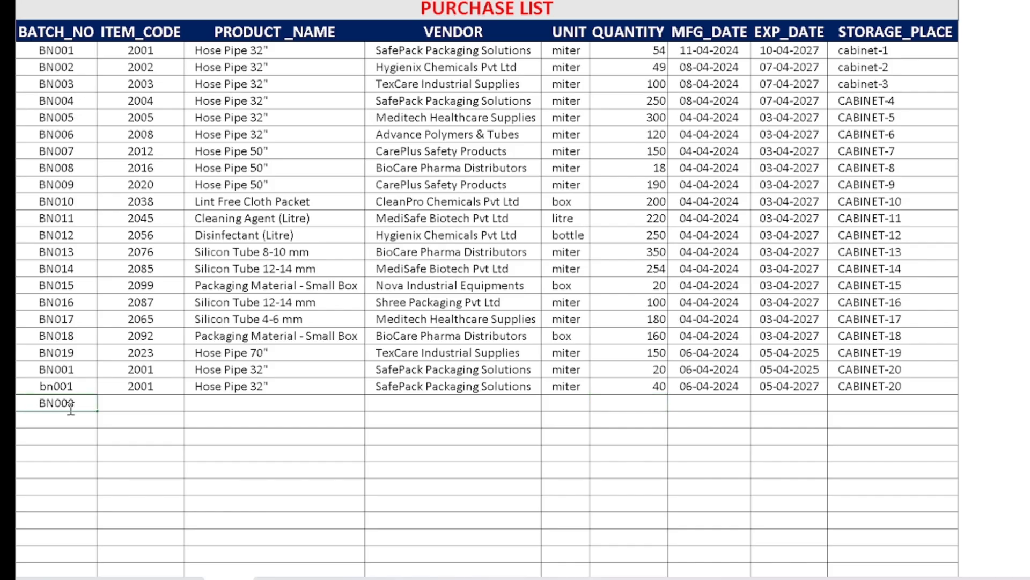
key("Tab")
type("2016")
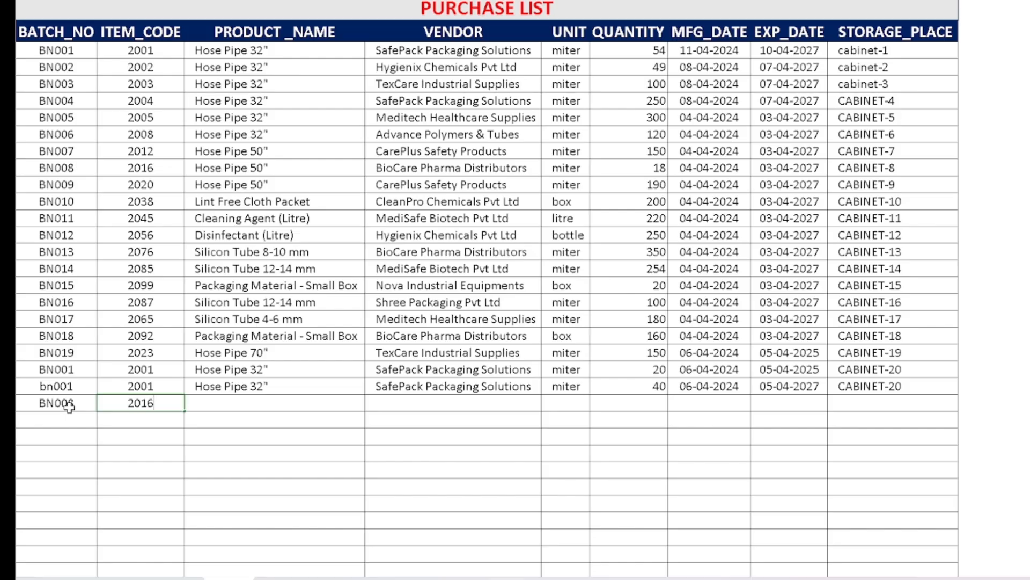
key("Tab")
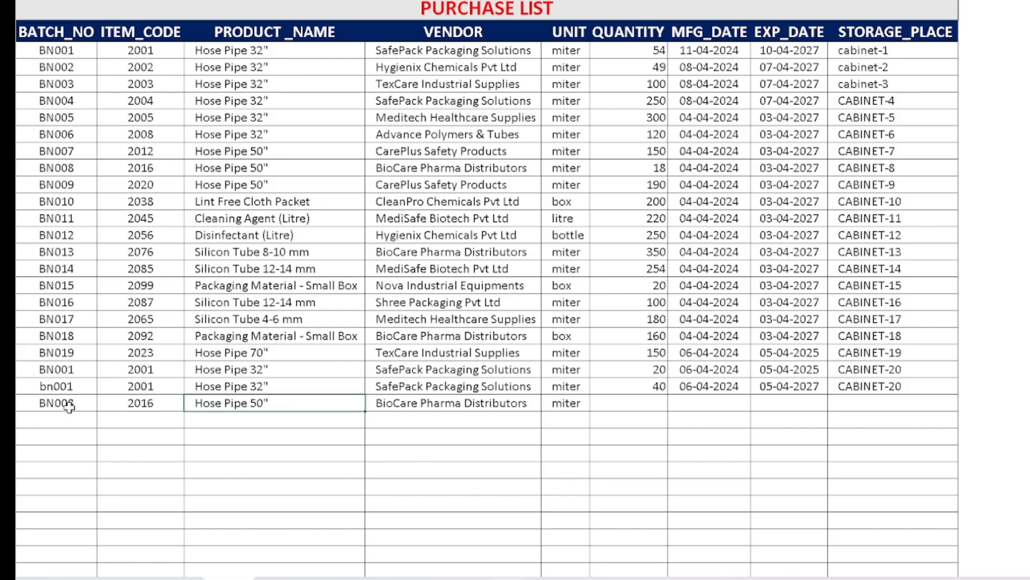
Enter quantity 60 and manufacturing date 05-03-2024 in the new BN008 row of the purchase list.
left_click(635, 406)
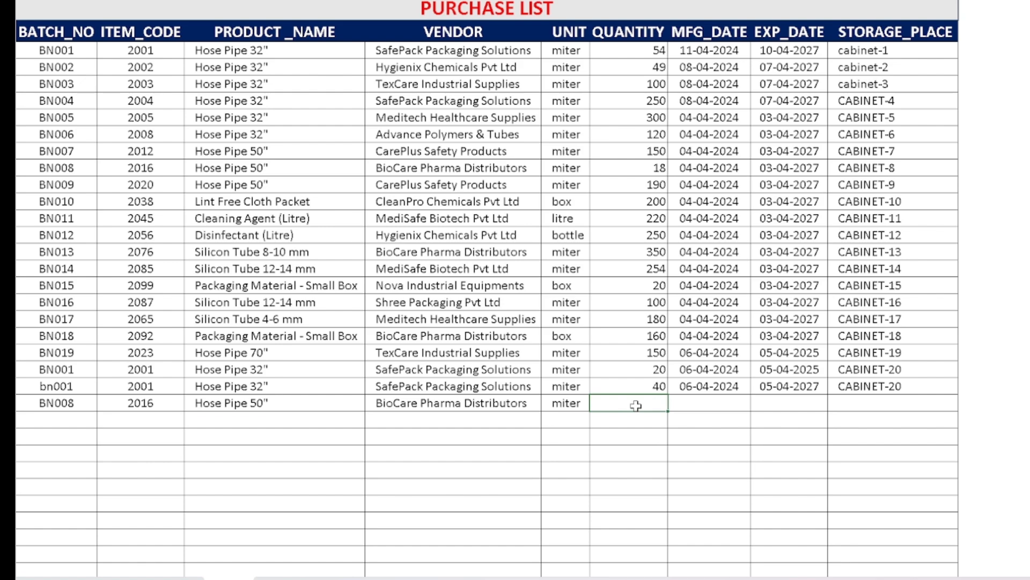
type("60")
key("Tab")
type("0")
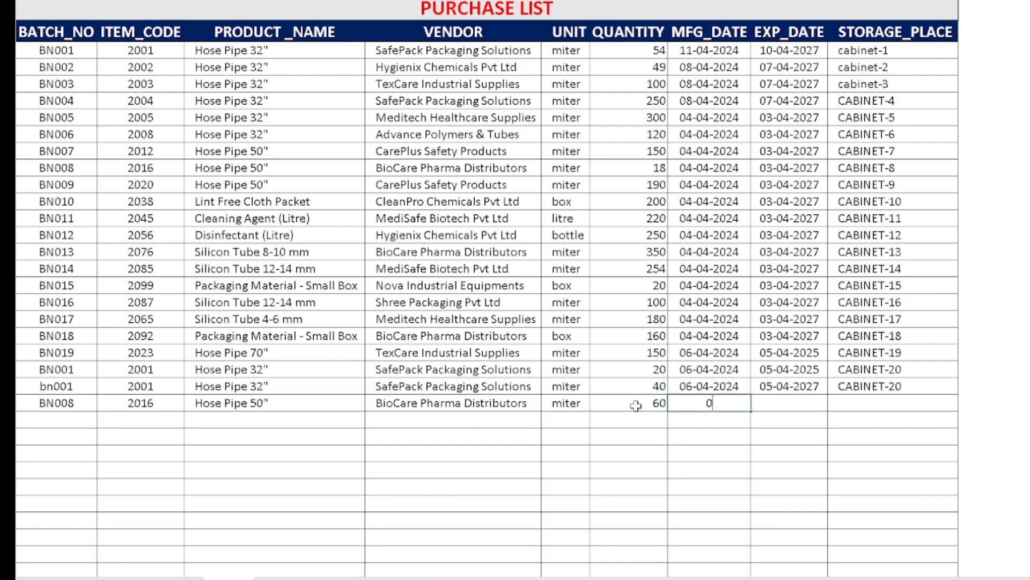
type("5/03/2024")
key("Tab")
Complete the new BN008 purchase row with expiry date 04-03-2027 and storage place CABINET-8.
type("04")
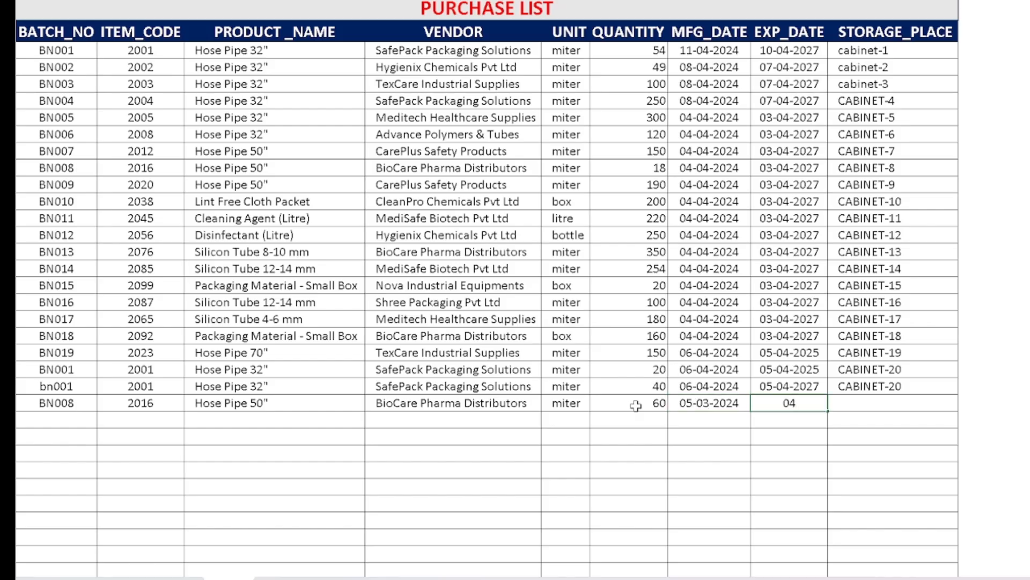
type("/03/2027")
key("Tab")
type("CABINET")
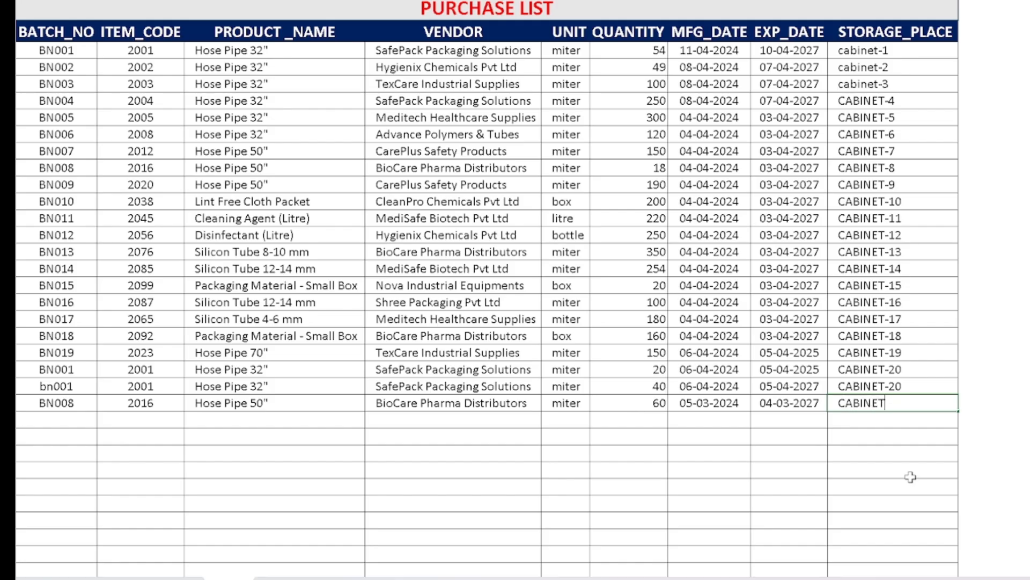
type("-8")
key("Return")
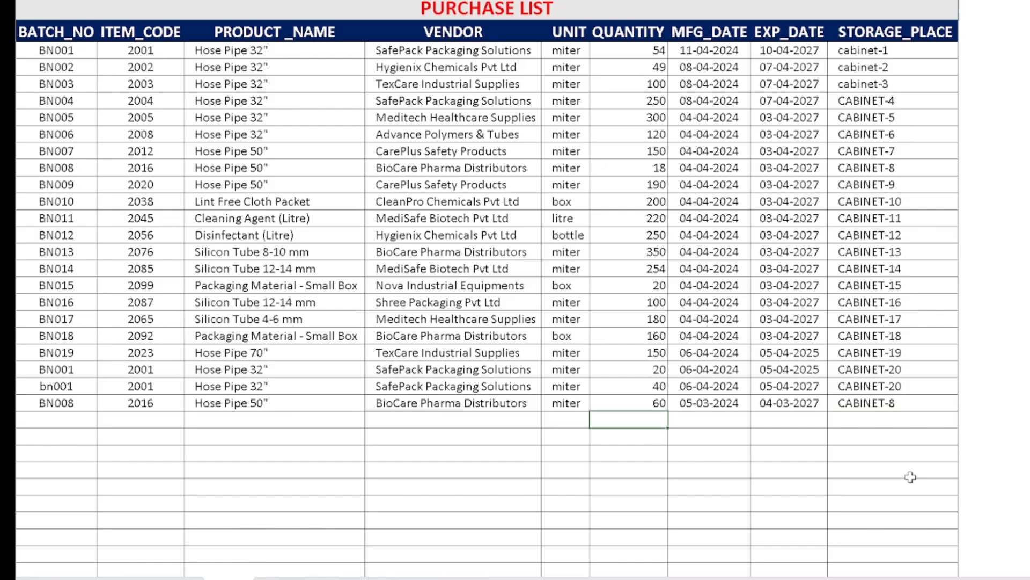
Check the BN008 quantity and availability message in the stock list, review the master inventory list, and return to the stock list.
left_click(343, 578)
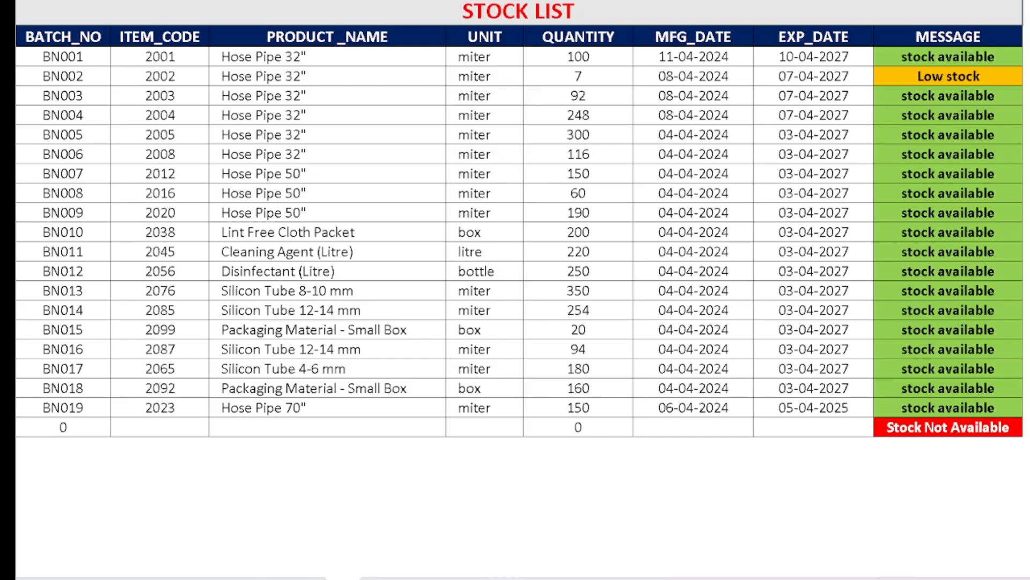
left_click(290, 578)
left_click(229, 578)
left_click(178, 578)
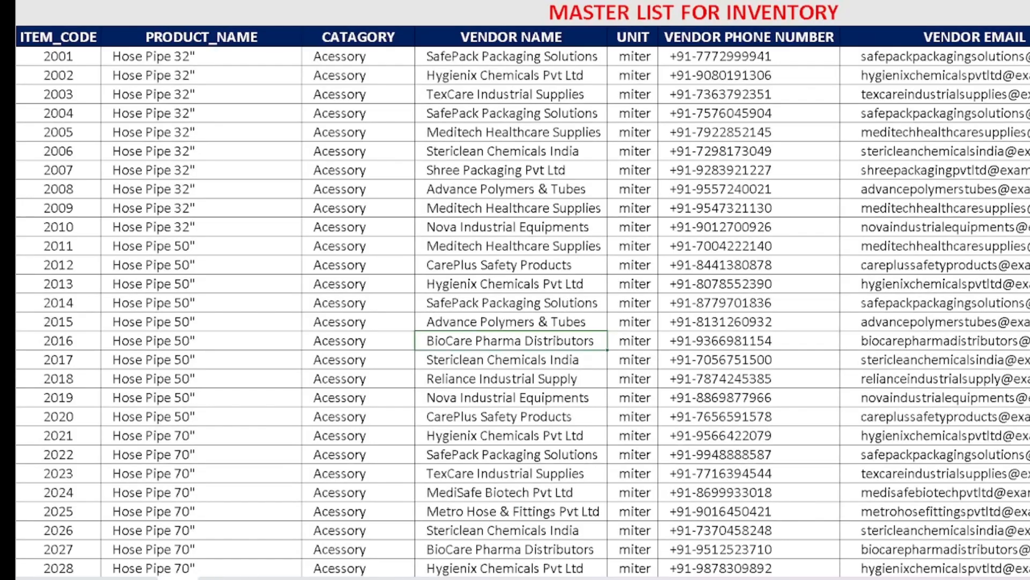
left_click(343, 578)
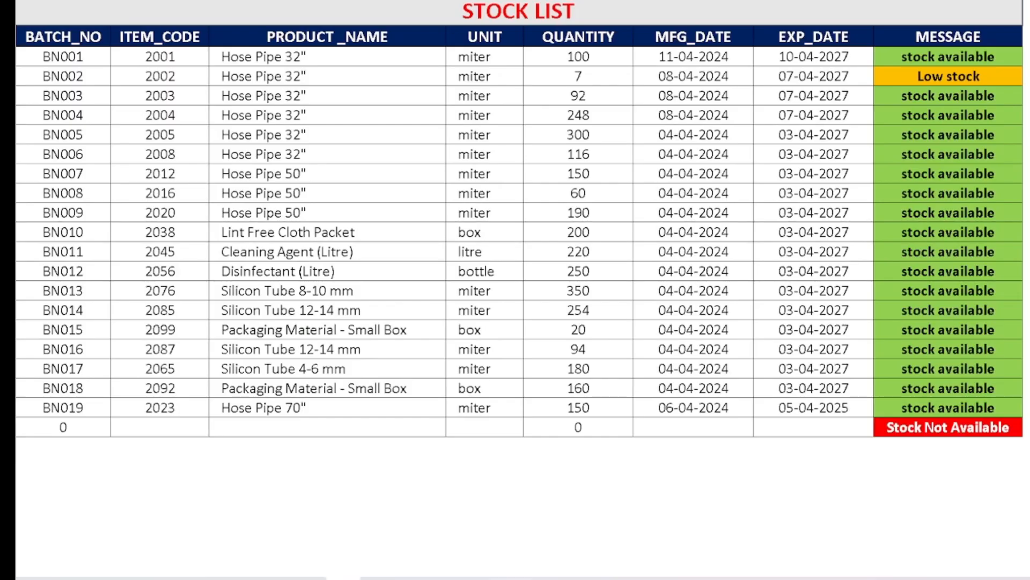